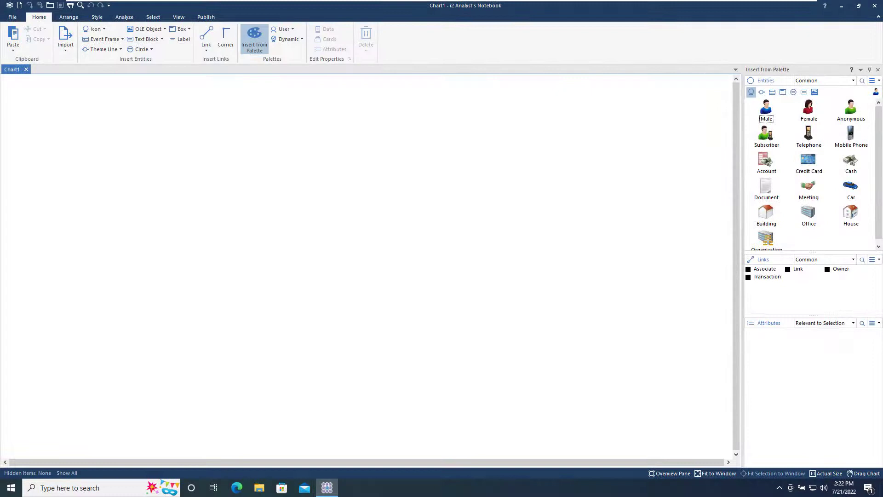
Import from the file Example 1.txt and choose to create a new import specification
click(65, 47)
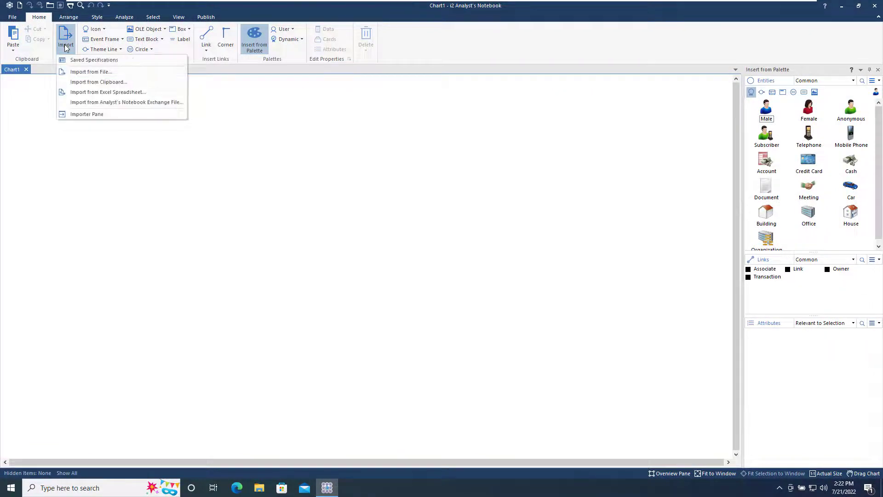
click(81, 77)
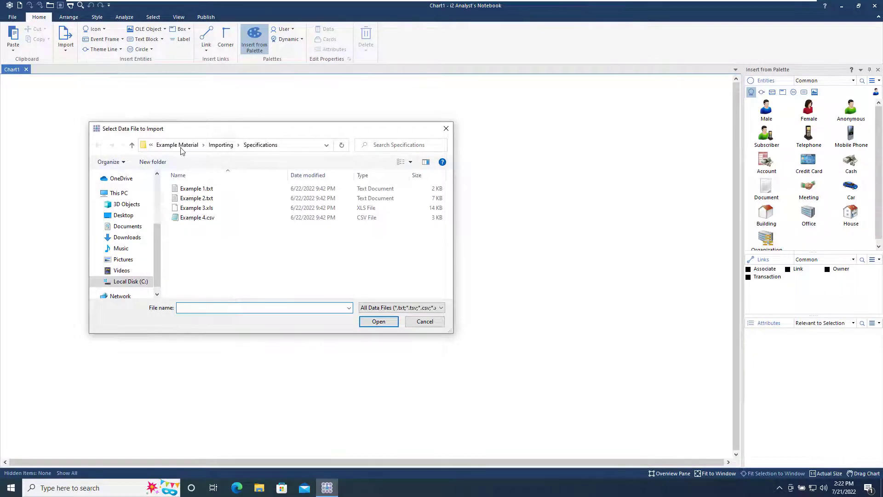
click(197, 188)
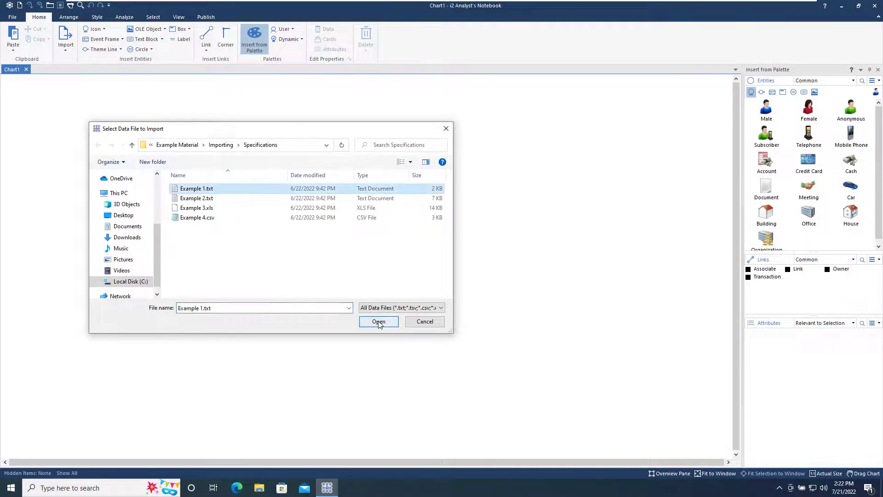
click(378, 321)
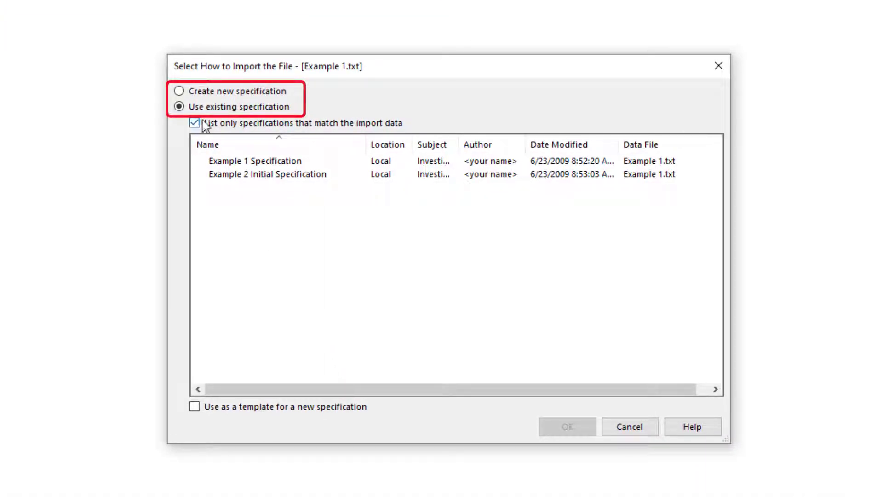
click(195, 95)
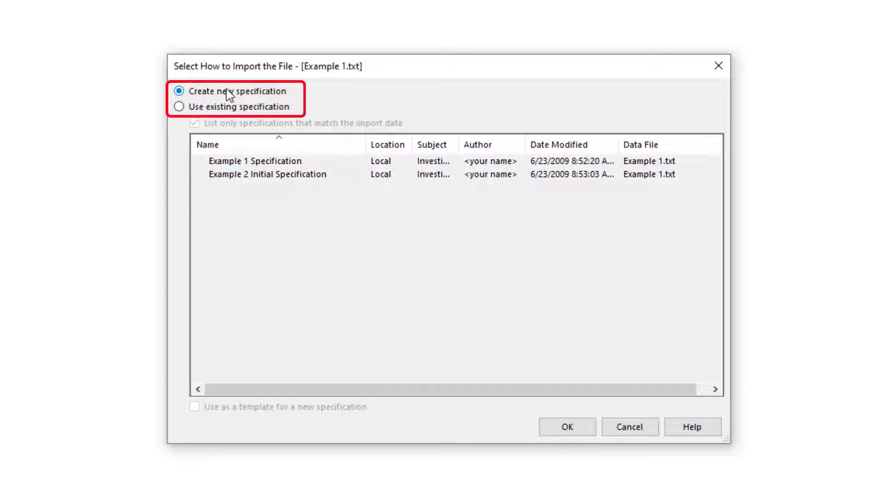
Compare comma and tab separators, then split Example 1 by Tab only into five columns
click(567, 426)
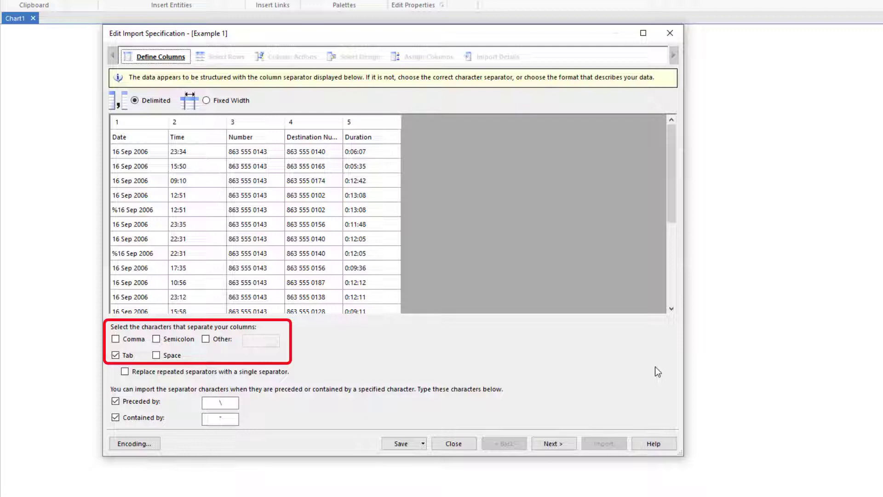
click(117, 353)
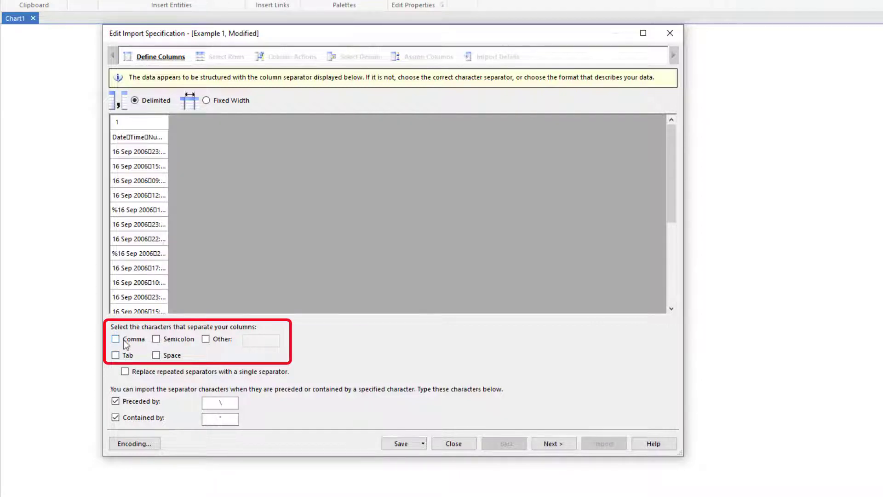
click(128, 341)
drag(167, 121, 364, 142)
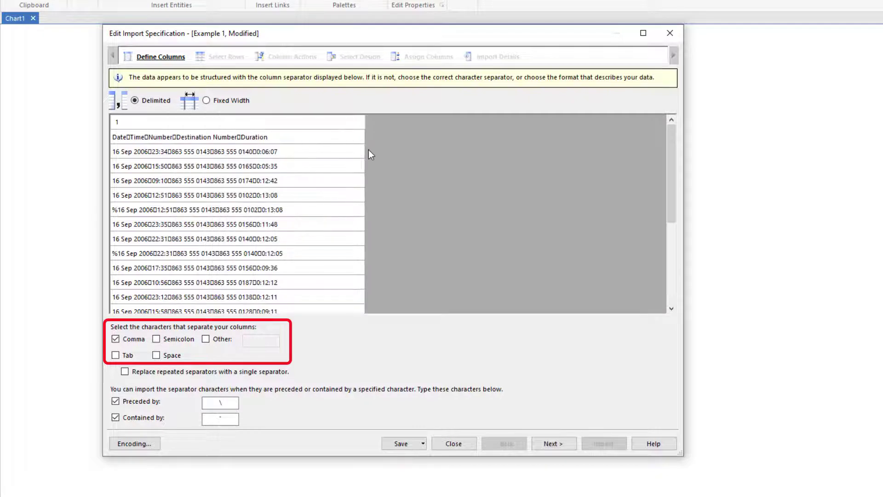
click(118, 345)
click(115, 356)
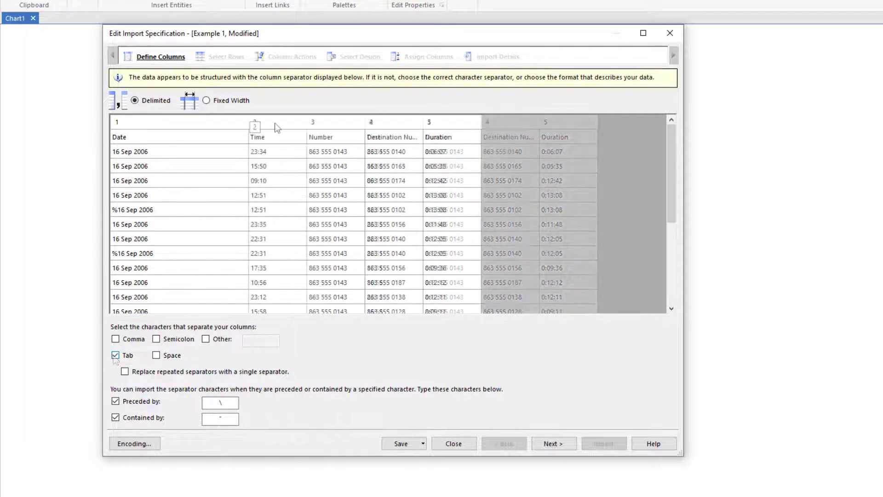
Take headers from row 1, ignore rows starting with %, and exclude row 14
click(568, 443)
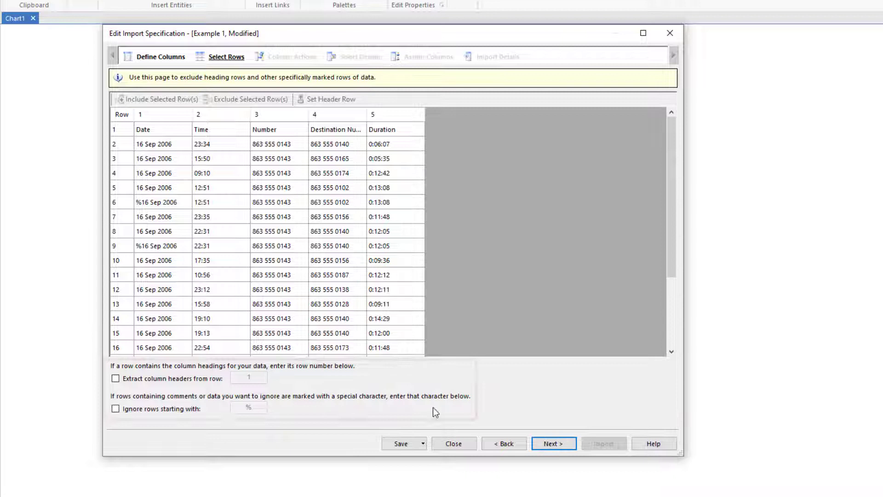
click(116, 378)
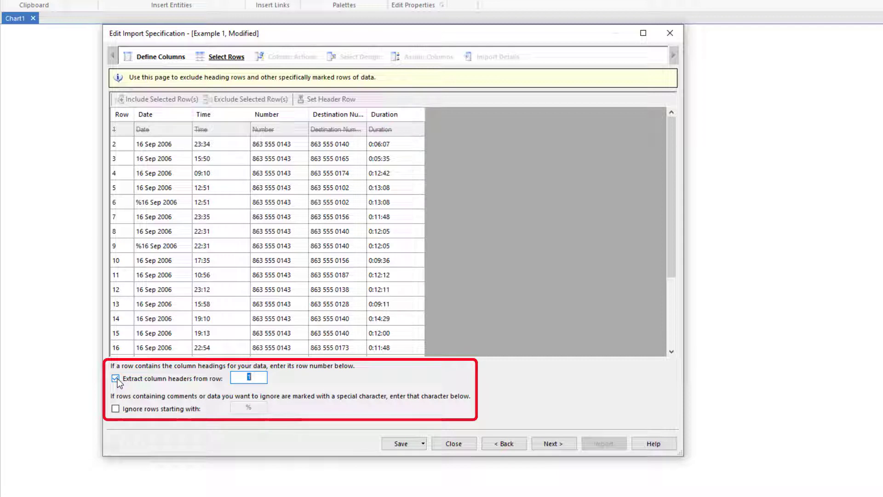
click(115, 409)
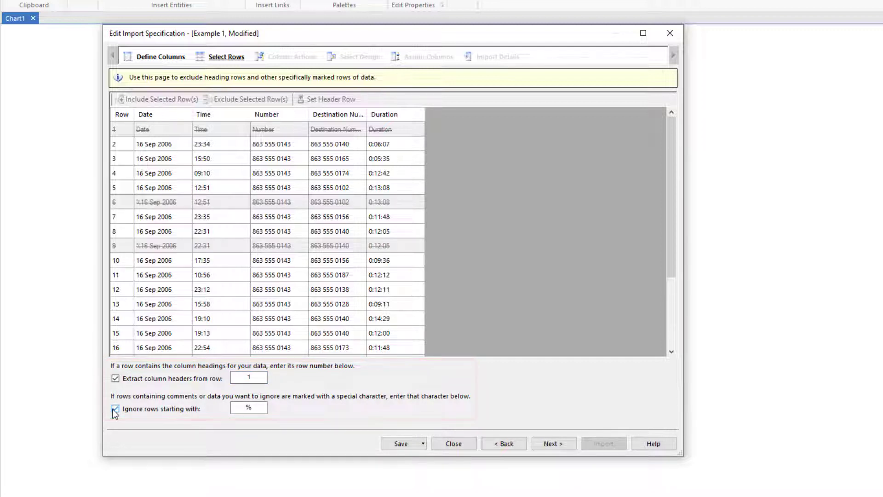
click(173, 318)
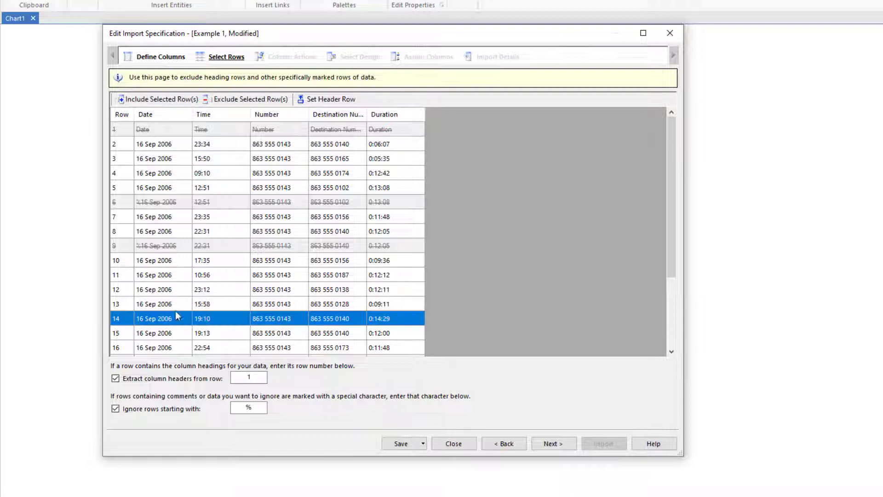
click(261, 98)
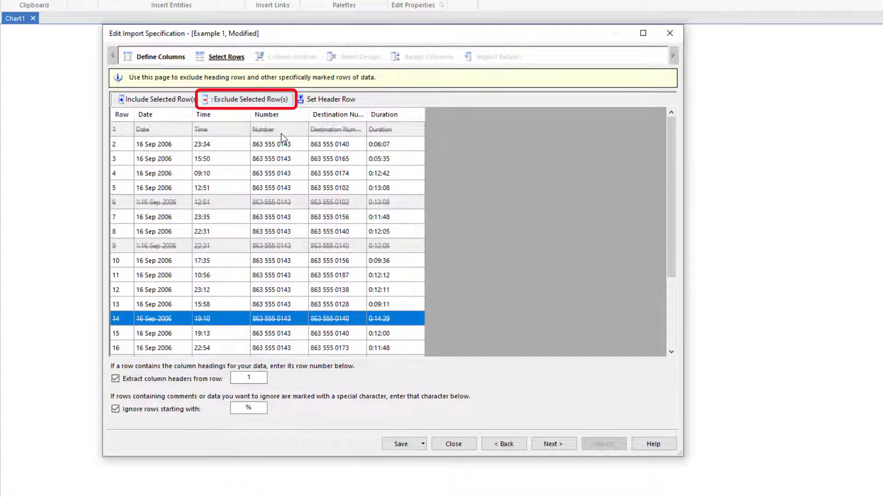
Skip the Column Actions step and choose the Network of telephone calls design
click(567, 443)
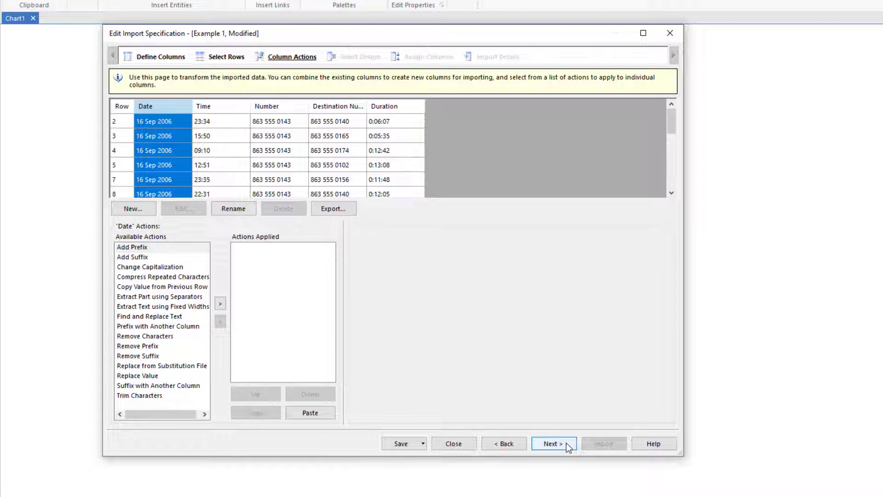
click(567, 444)
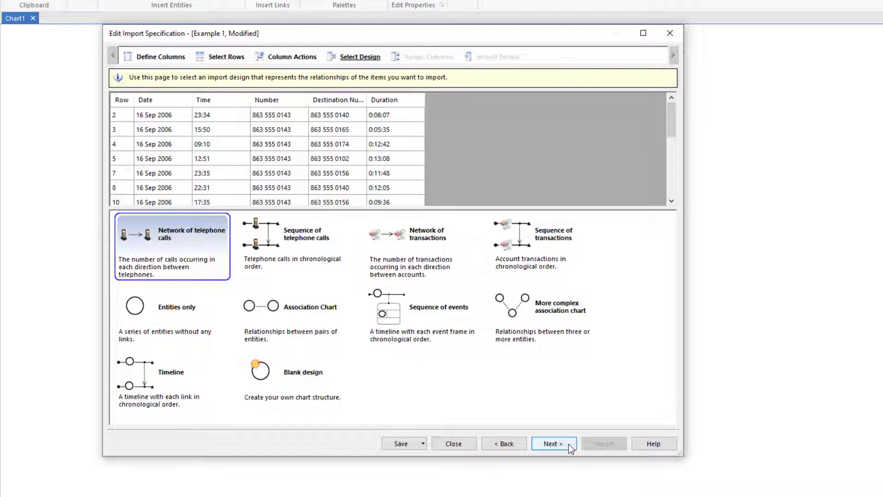
click(164, 246)
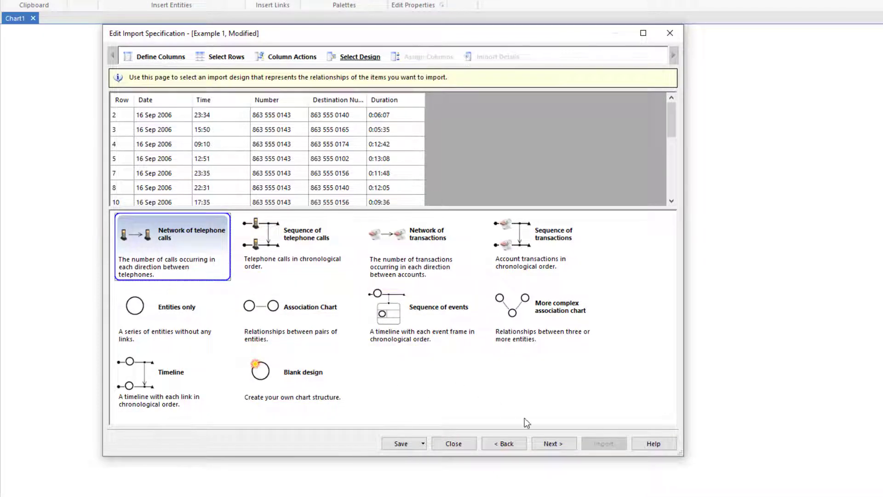
Identify the first telephone by Number and the second by Destination Number
click(547, 439)
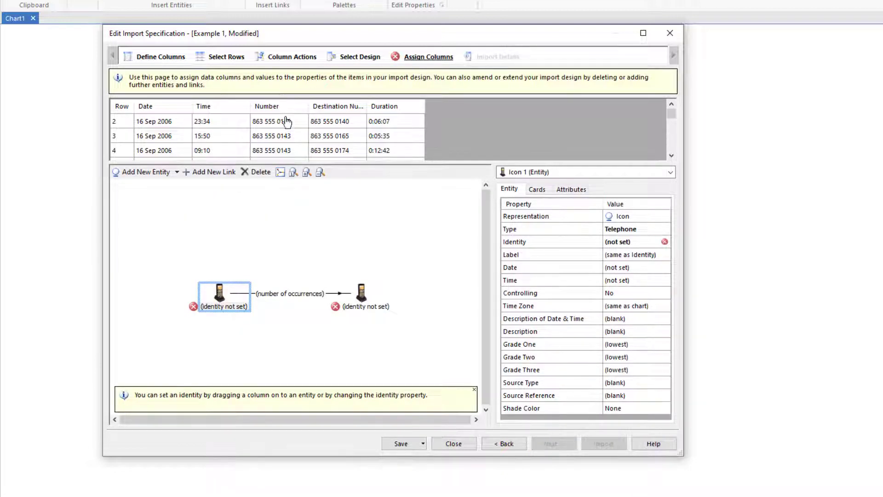
drag(285, 107, 624, 244)
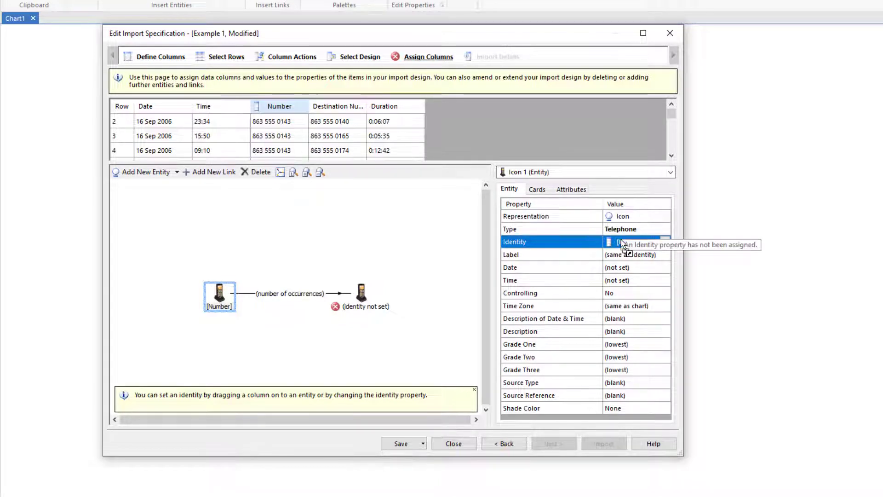
click(362, 297)
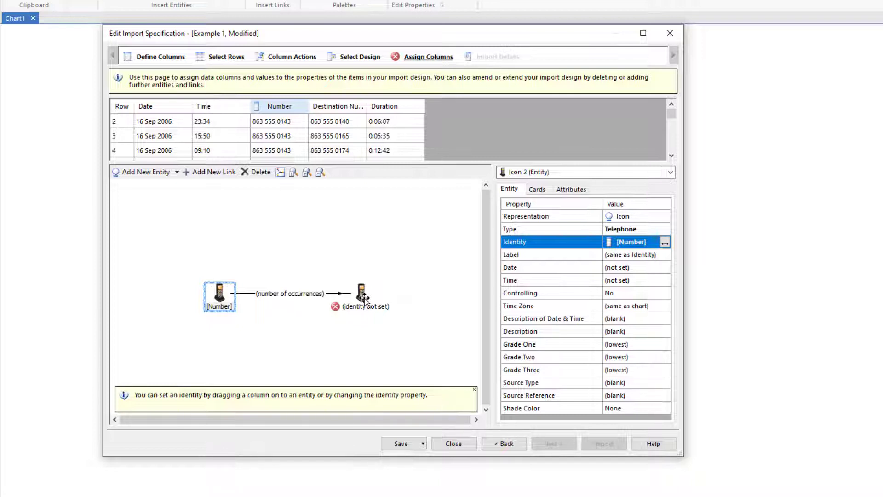
click(363, 294)
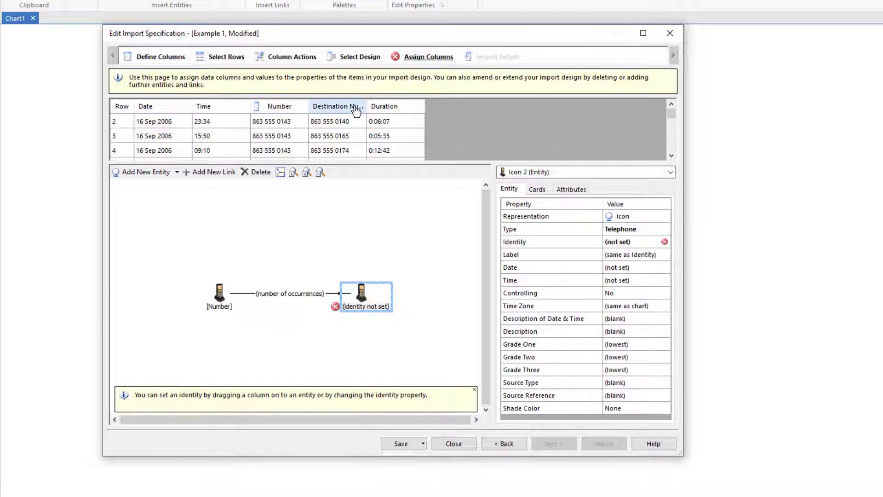
drag(353, 108, 621, 243)
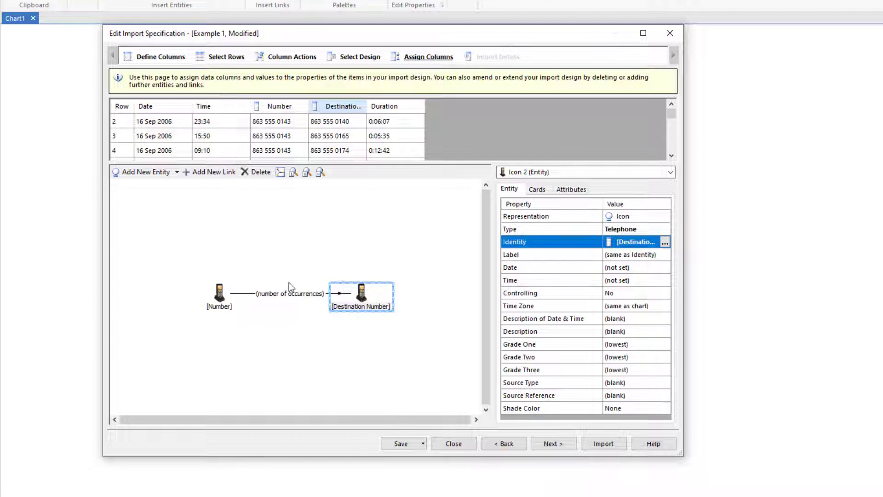
Change the call link's multiplicity of connection from Directed to Multiple
click(286, 296)
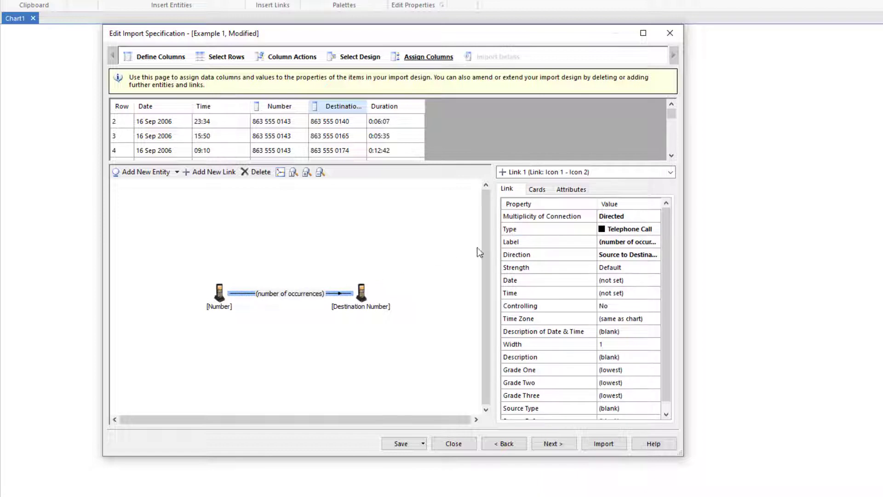
click(655, 215)
click(655, 216)
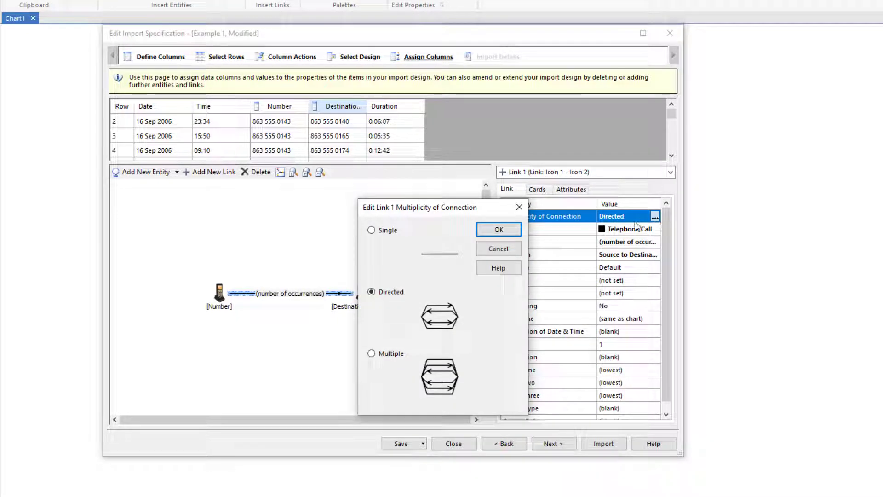
click(371, 355)
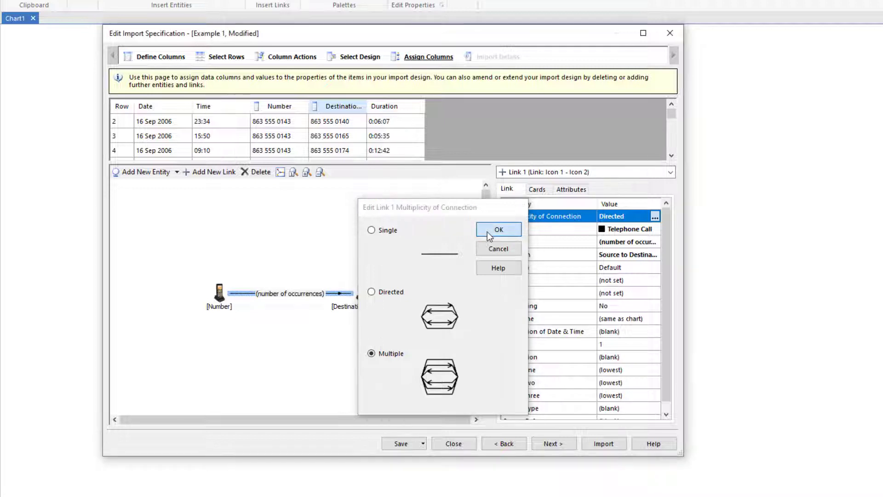
click(487, 231)
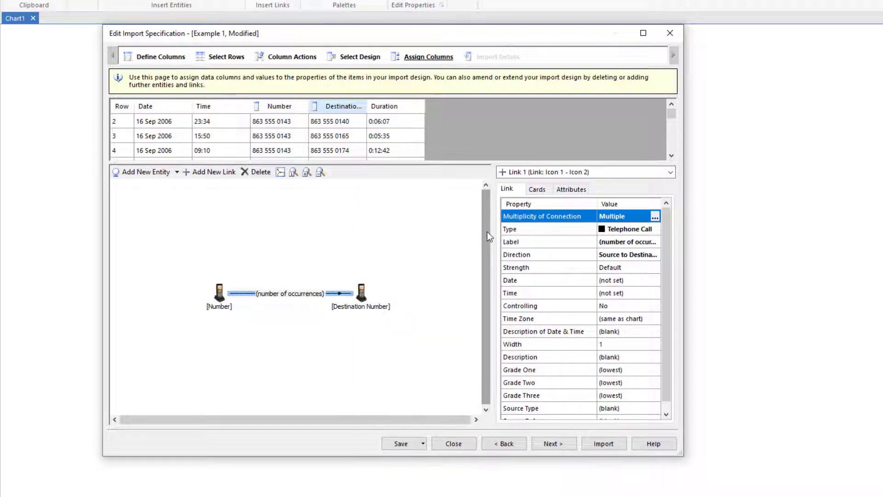
click(626, 243)
Label the link as Same as Type name and keep source-to-destination direction
click(654, 242)
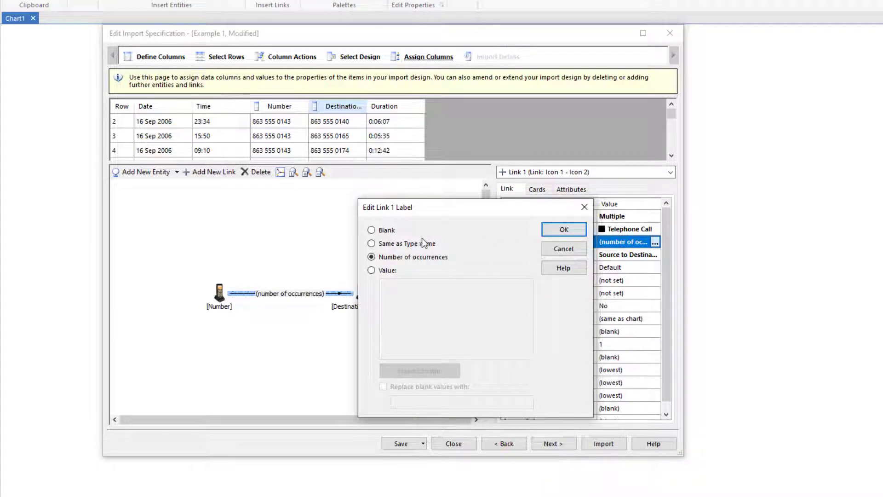
click(377, 244)
click(564, 229)
click(616, 255)
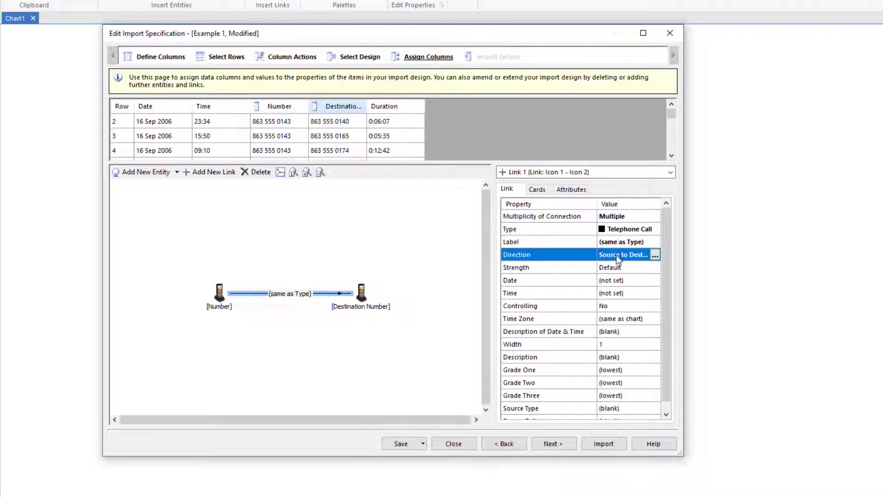
click(656, 254)
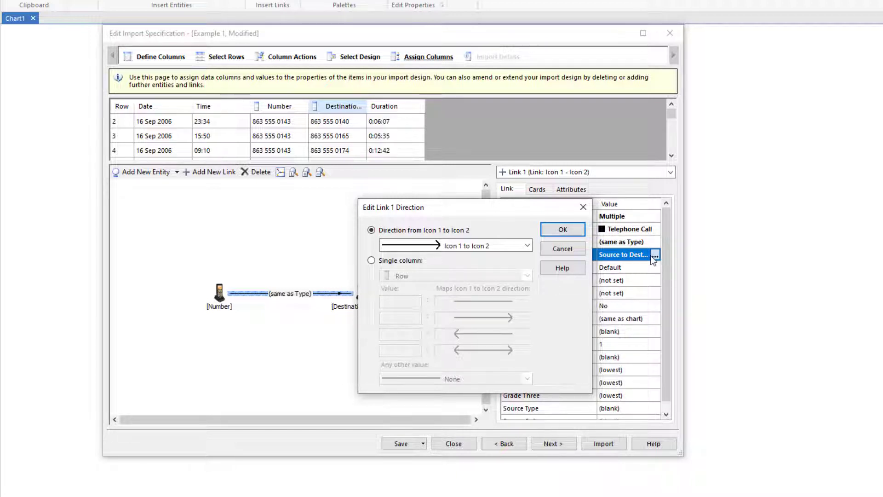
click(557, 234)
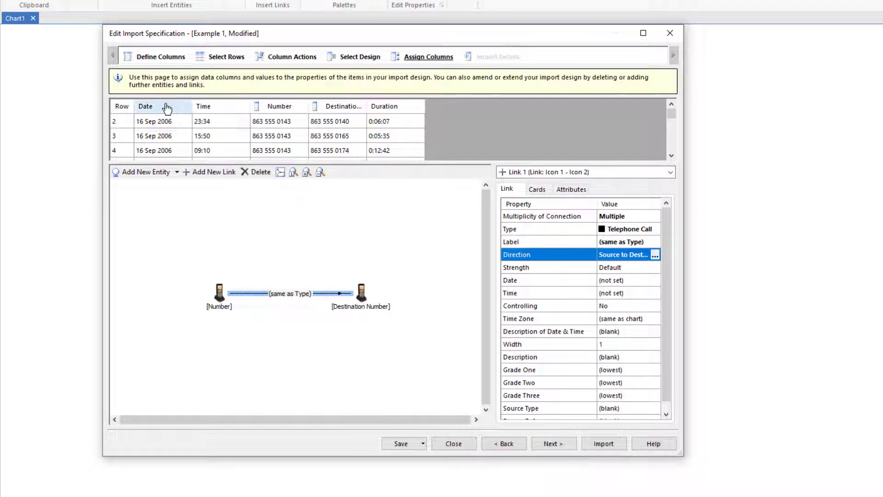
Assign the Date and Time columns to the link's date and time
drag(154, 106, 606, 281)
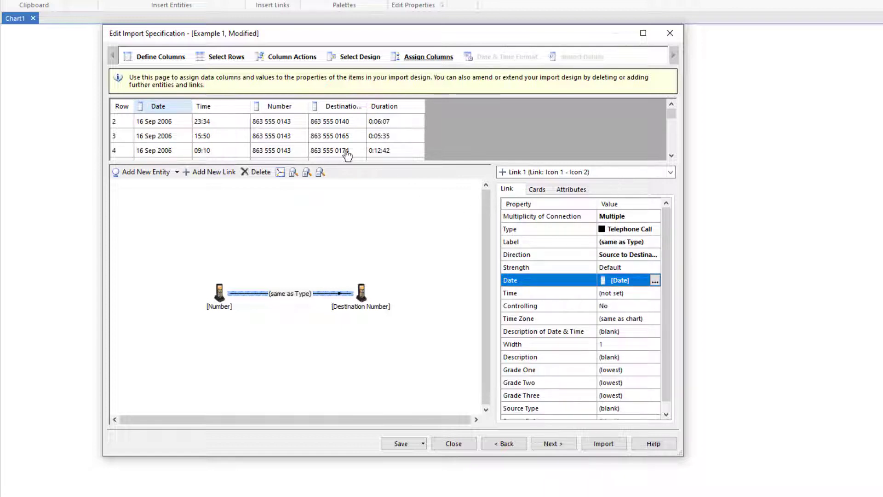
drag(221, 107, 613, 297)
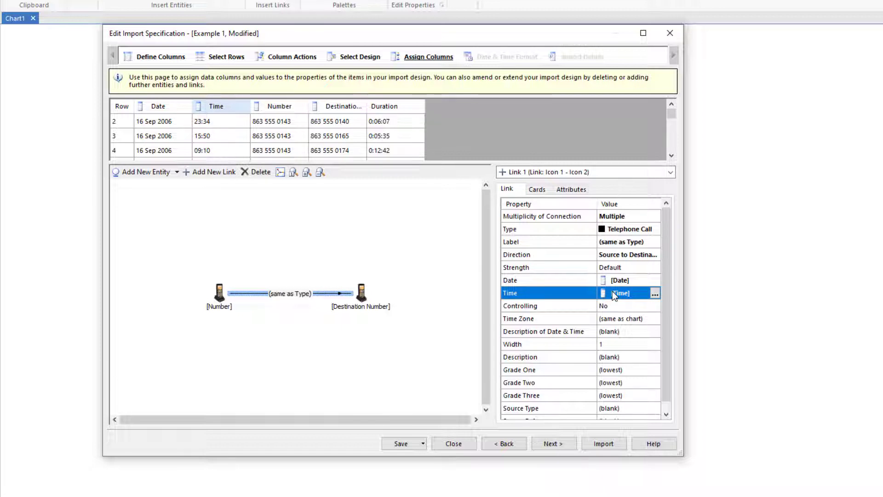
click(559, 442)
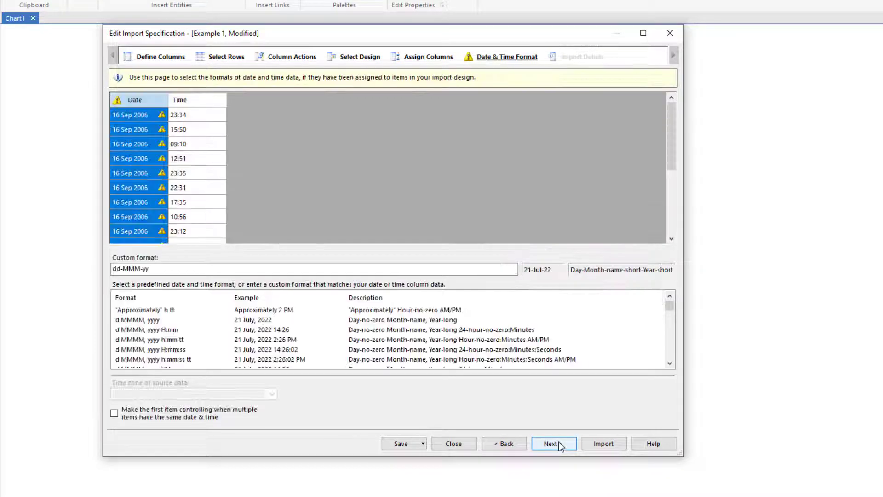
Change the date format from d MMMM, yyyy to custom d MMM yyyy
click(150, 320)
click(142, 270)
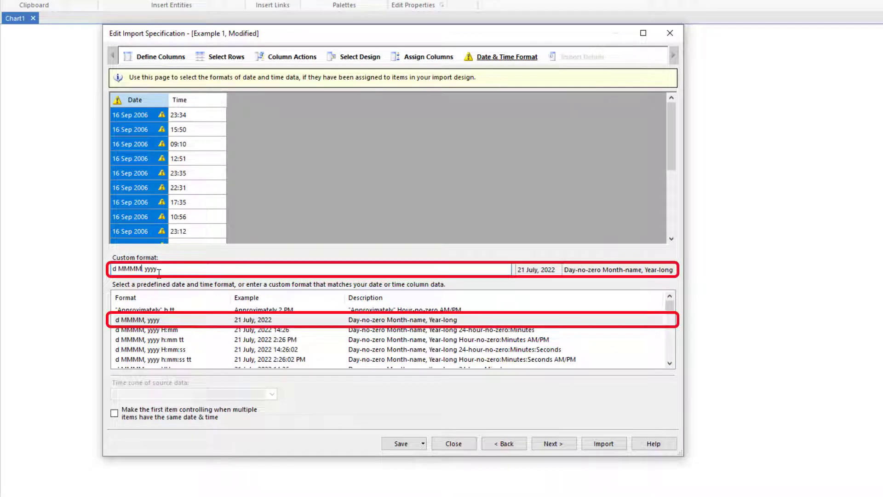
key(BackSpace)
key(BackSpace)
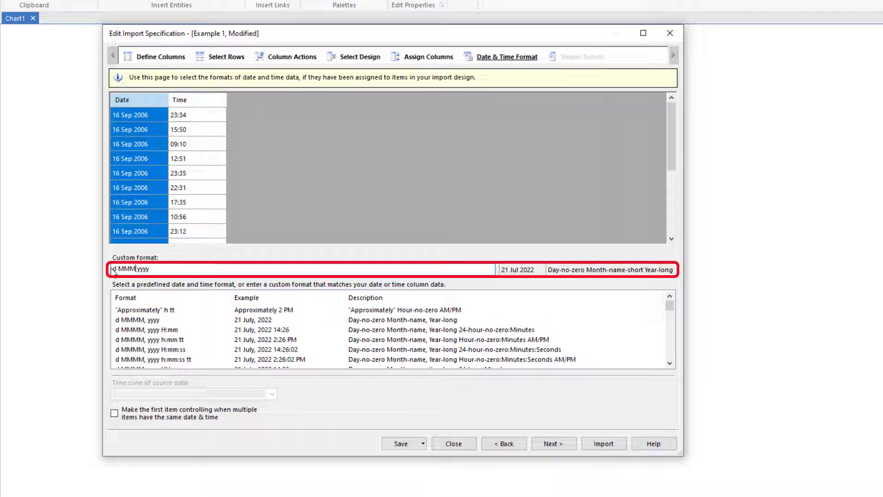
drag(671, 120, 660, 89)
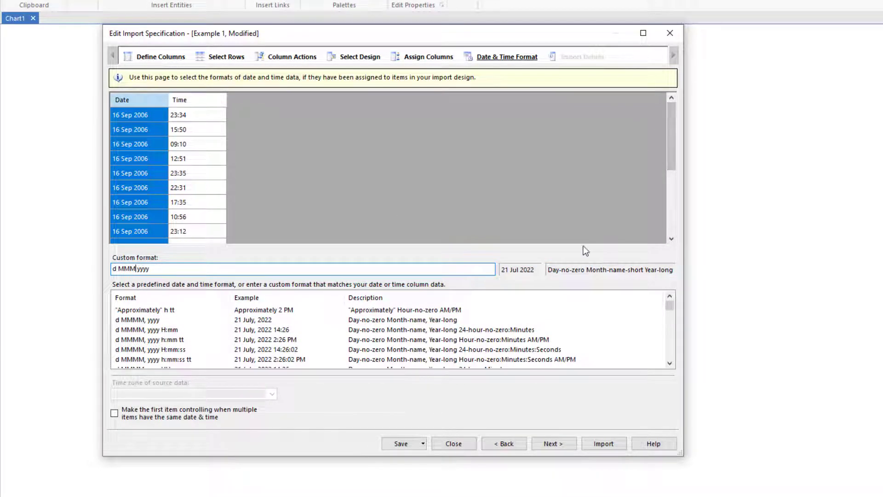
Import into a new chart with Peacock Layout and subject 'Simple telephone call chart'
click(561, 442)
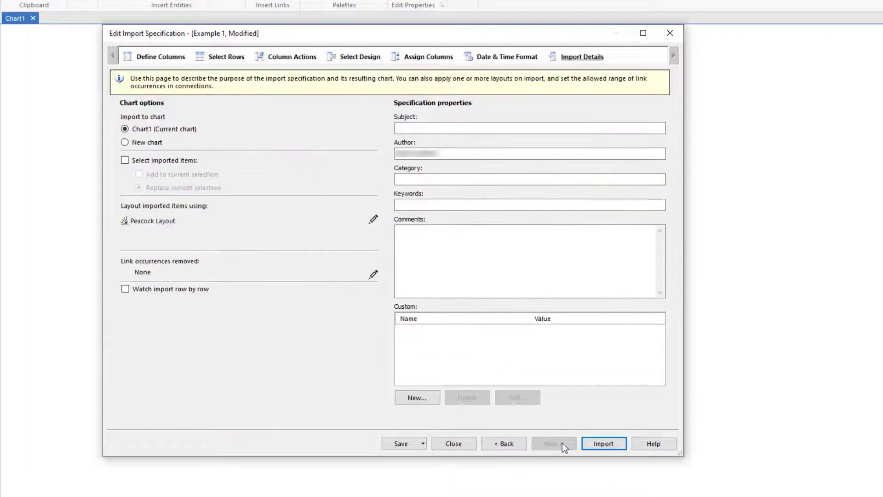
click(124, 142)
click(373, 220)
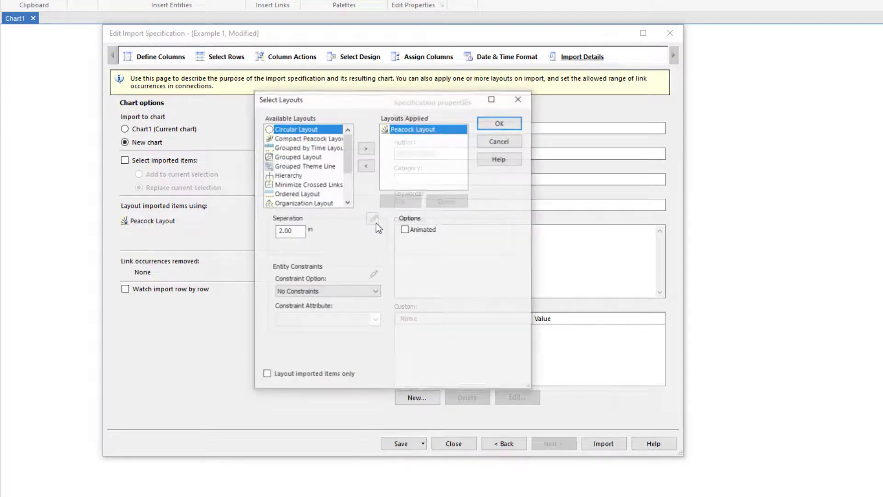
mouse_move(348, 146)
mouse_down()
mouse_move(354, 175)
mouse_move(358, 136)
mouse_up()
click(488, 122)
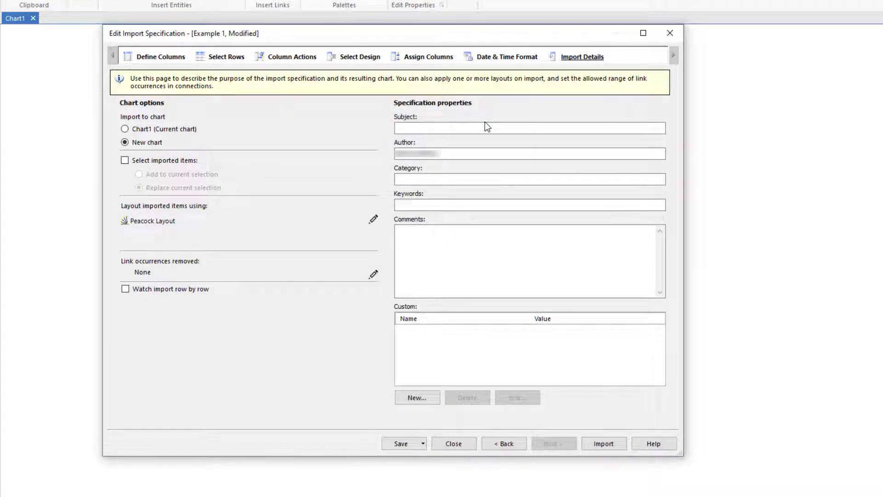
click(485, 126)
text(Simple telephone call chart)
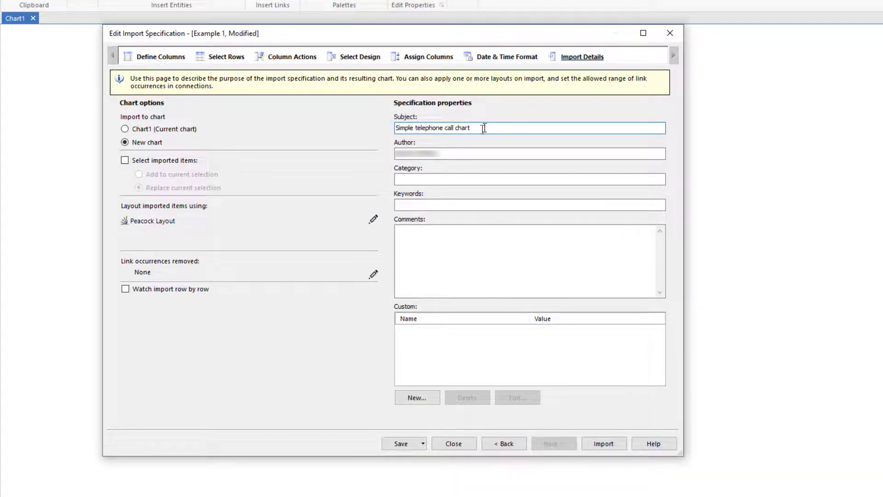
Run the import, saving the specification as 'Example 1 Demo'
click(599, 444)
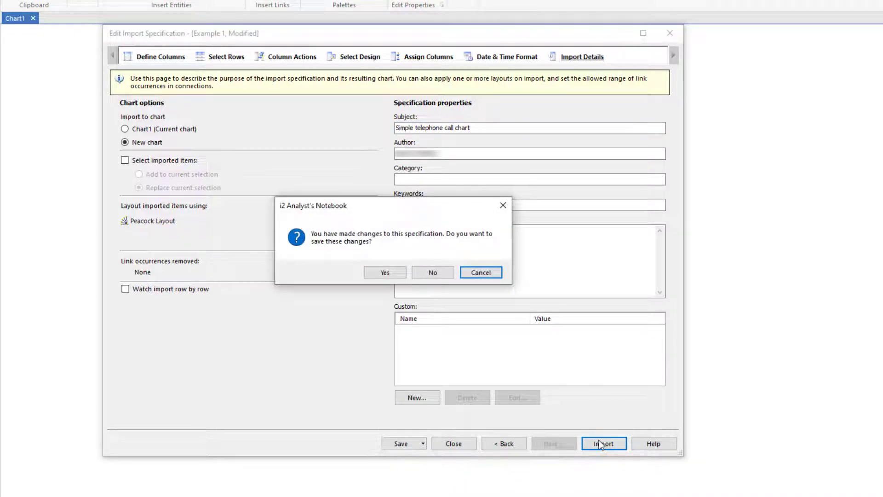
click(385, 272)
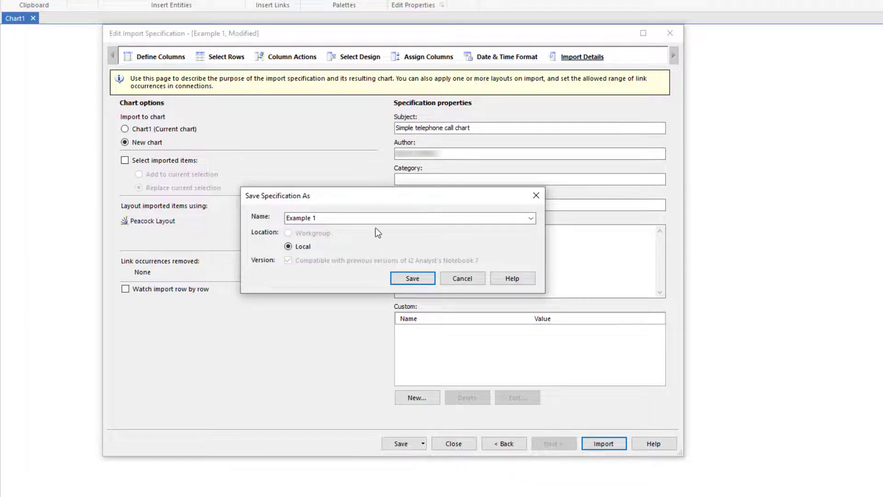
click(372, 218)
click(371, 218)
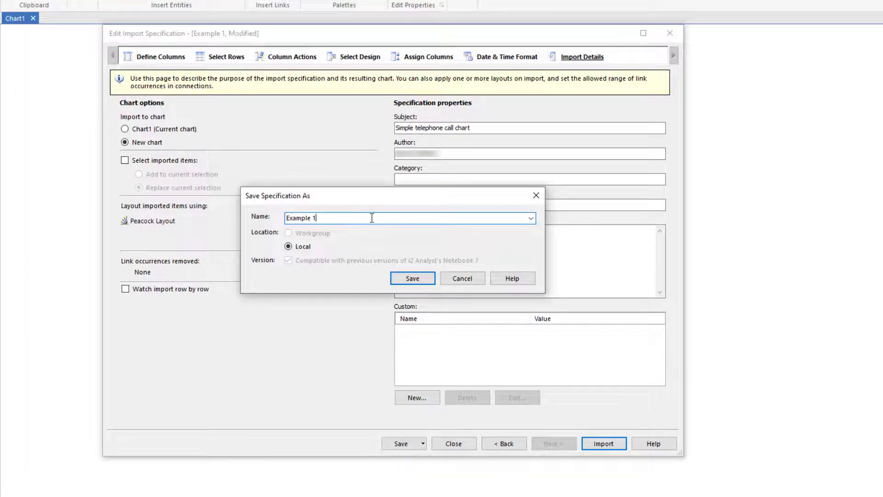
text(Demo)
click(412, 278)
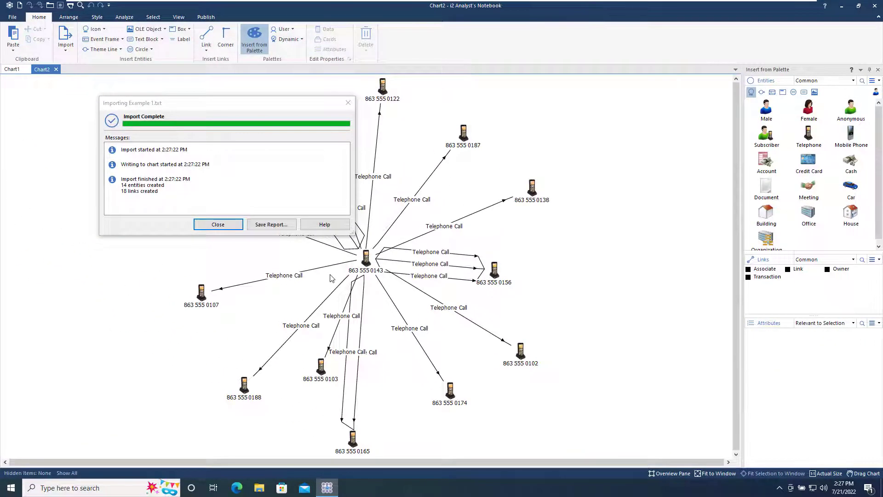
click(219, 224)
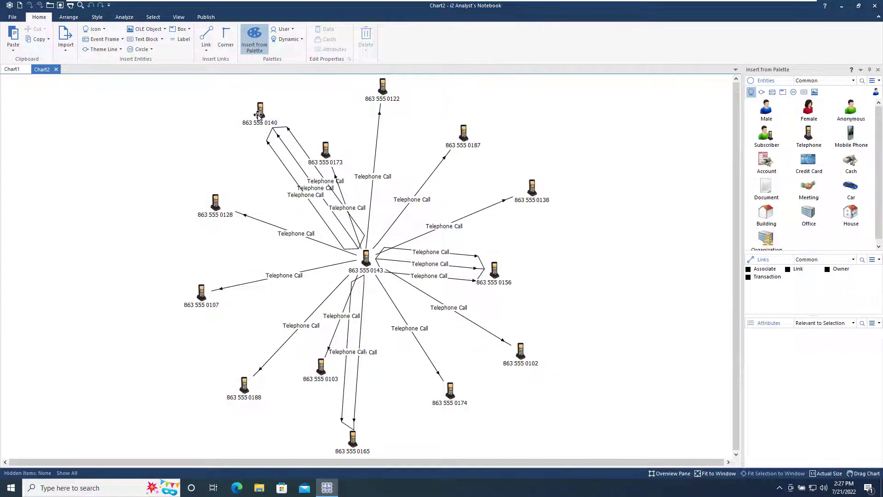
drag(259, 114, 226, 121)
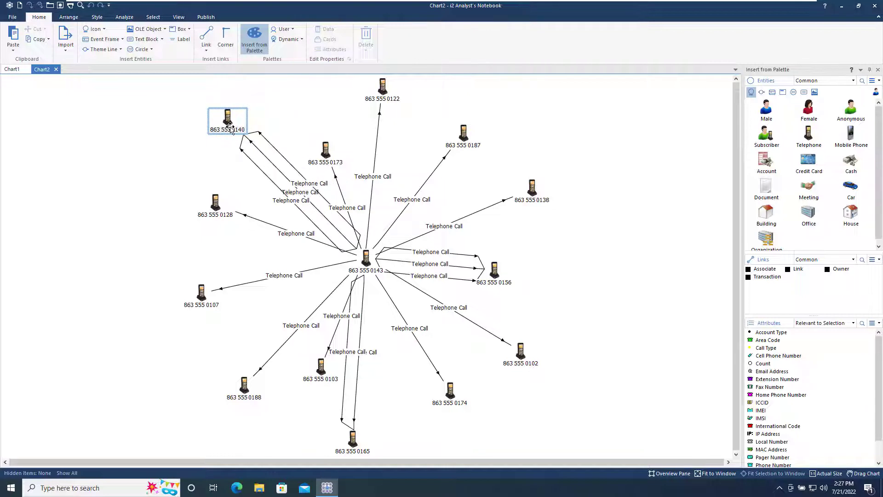
click(338, 101)
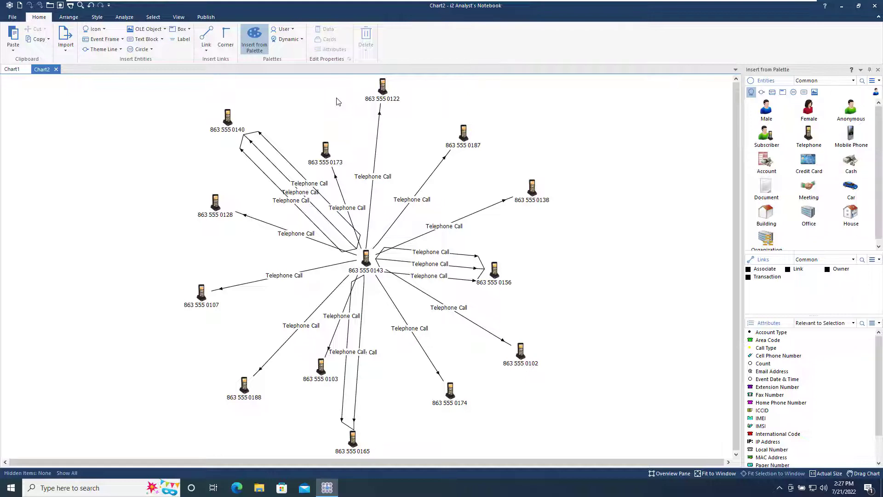
Select all entities and links and copy them into a new timeline chart
key(ctrl+a)
click(125, 18)
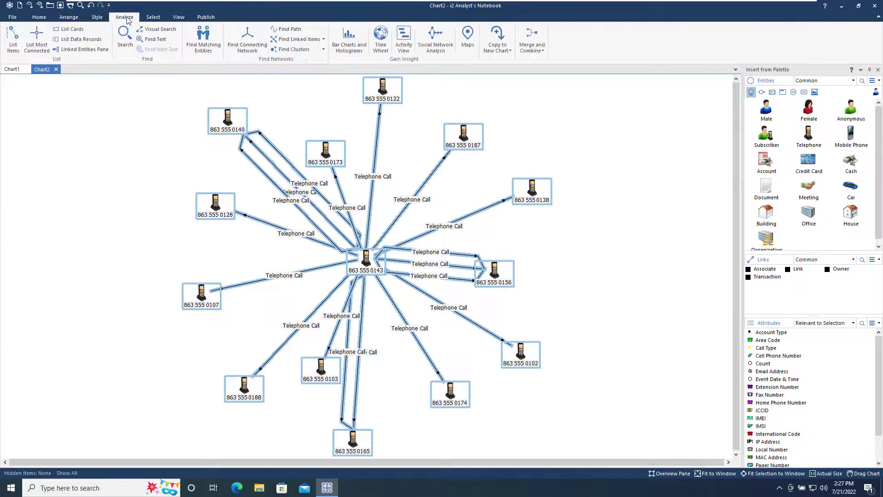
click(493, 48)
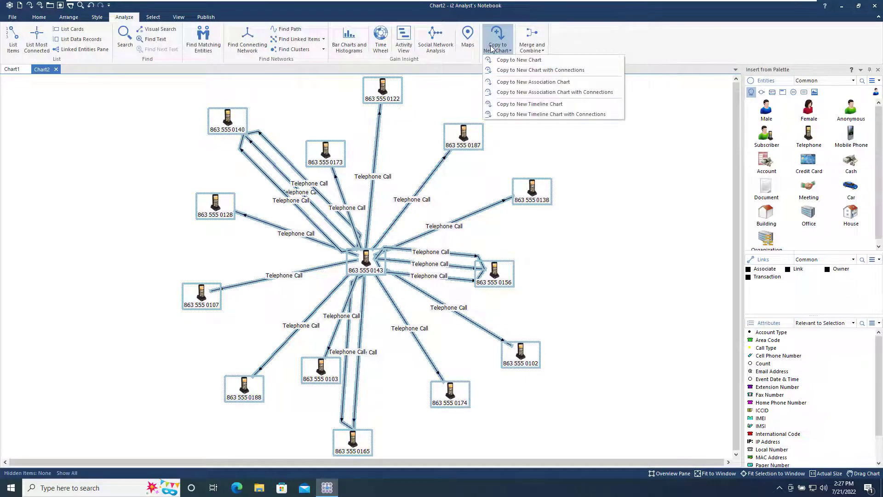
click(507, 105)
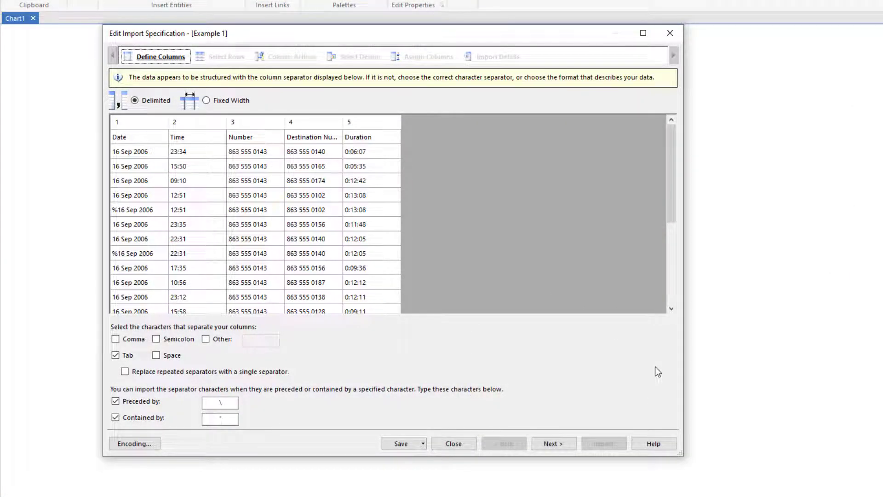
key(Return)
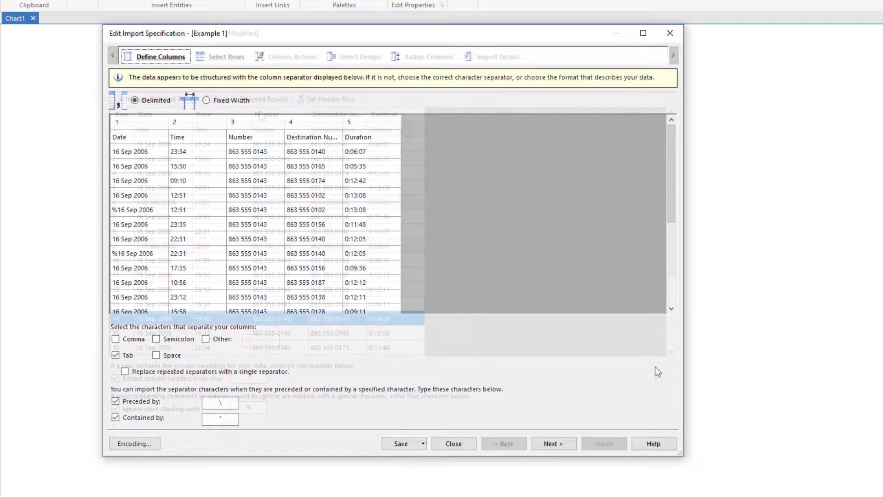